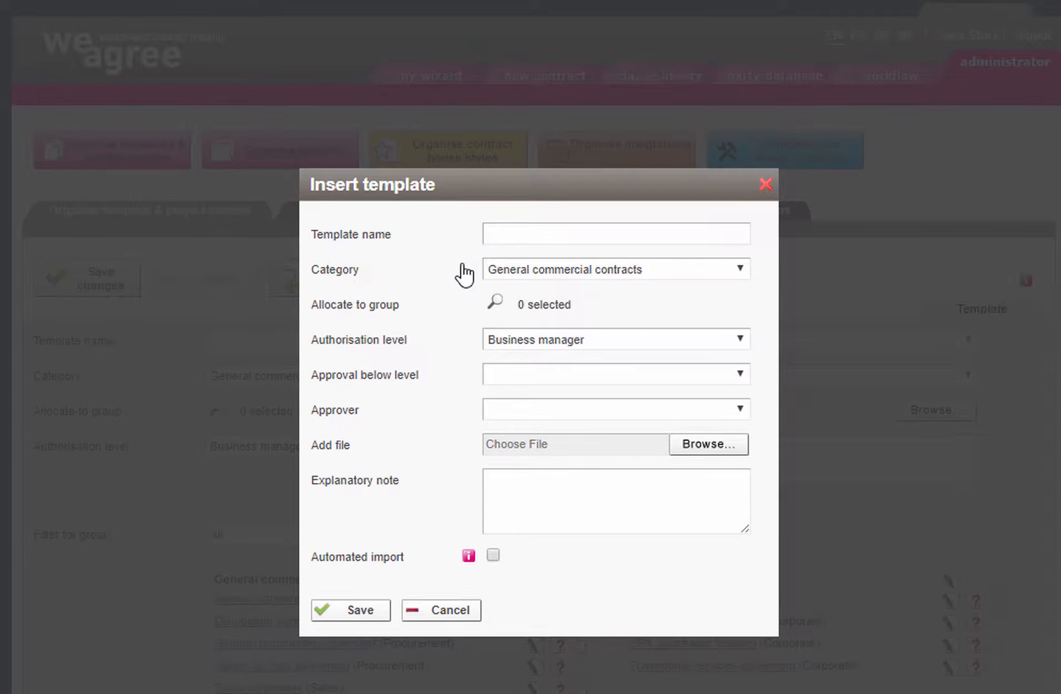
# Step: Name the new template "Evaluation licence agreement" and assign it to the General commercial contracts category
pyautogui.click(490, 232)
pyautogui.write('Evaluation licence agreement')
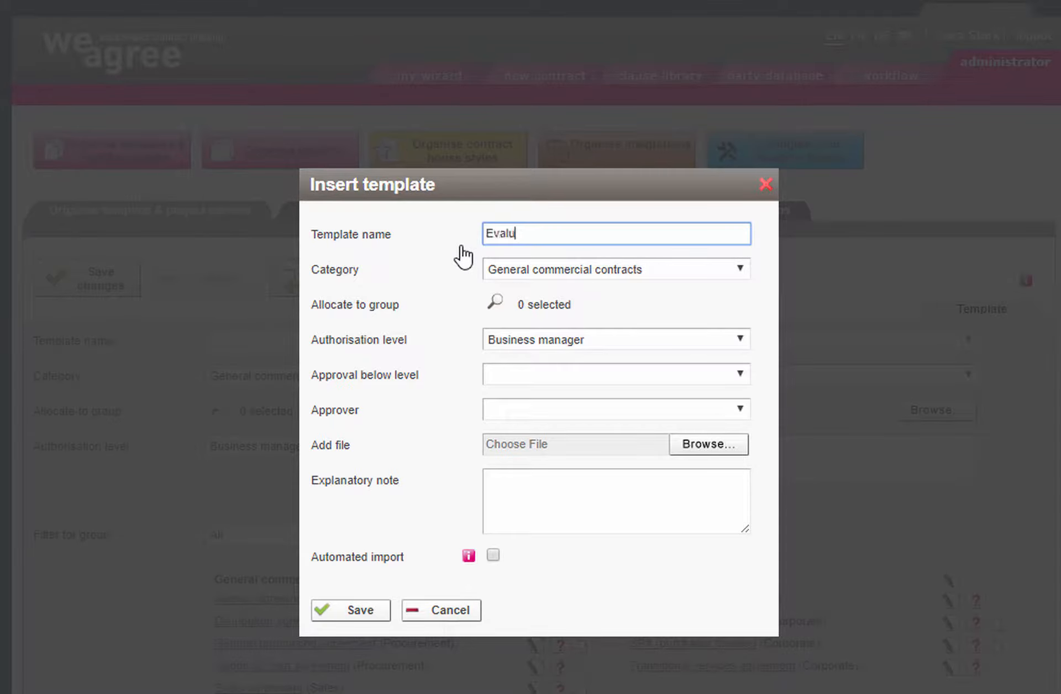
pyautogui.click(728, 270)
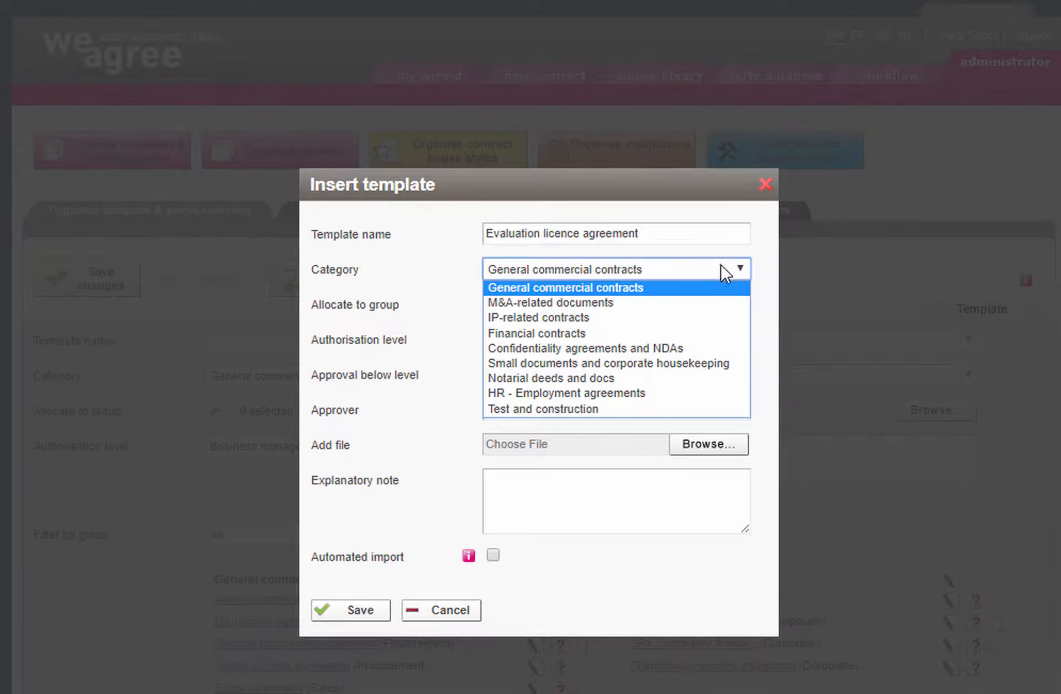
pyautogui.click(693, 284)
# Step: Allocate the new template to the "Under construction" group
pyautogui.click(496, 302)
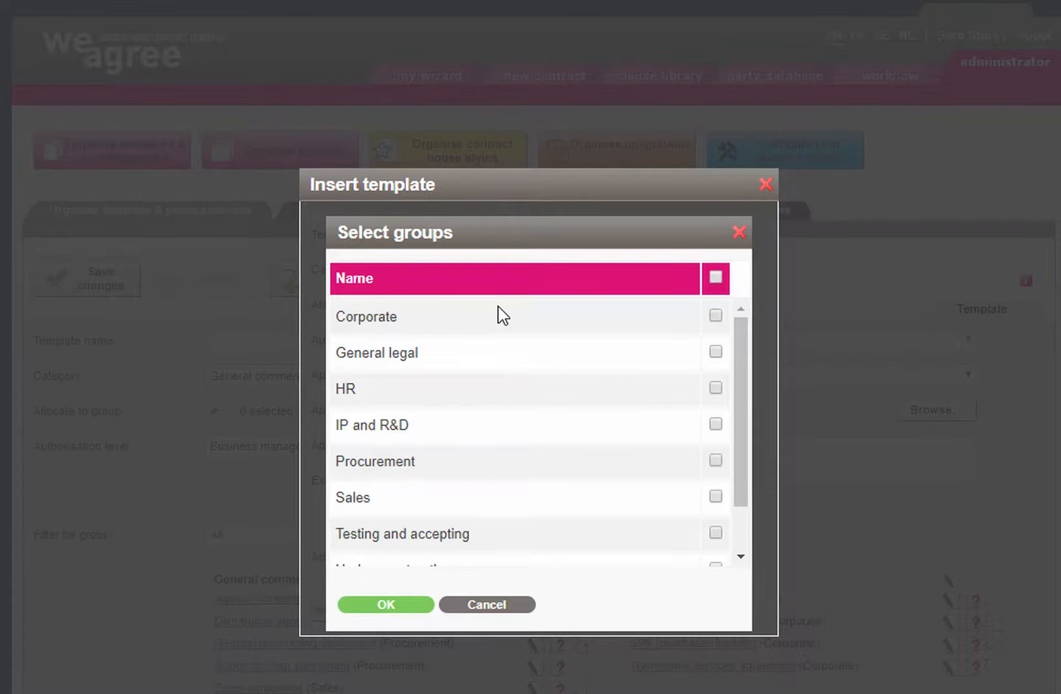
pyautogui.scroll(-1, 744, 385)
pyautogui.scroll(-1, 743, 385)
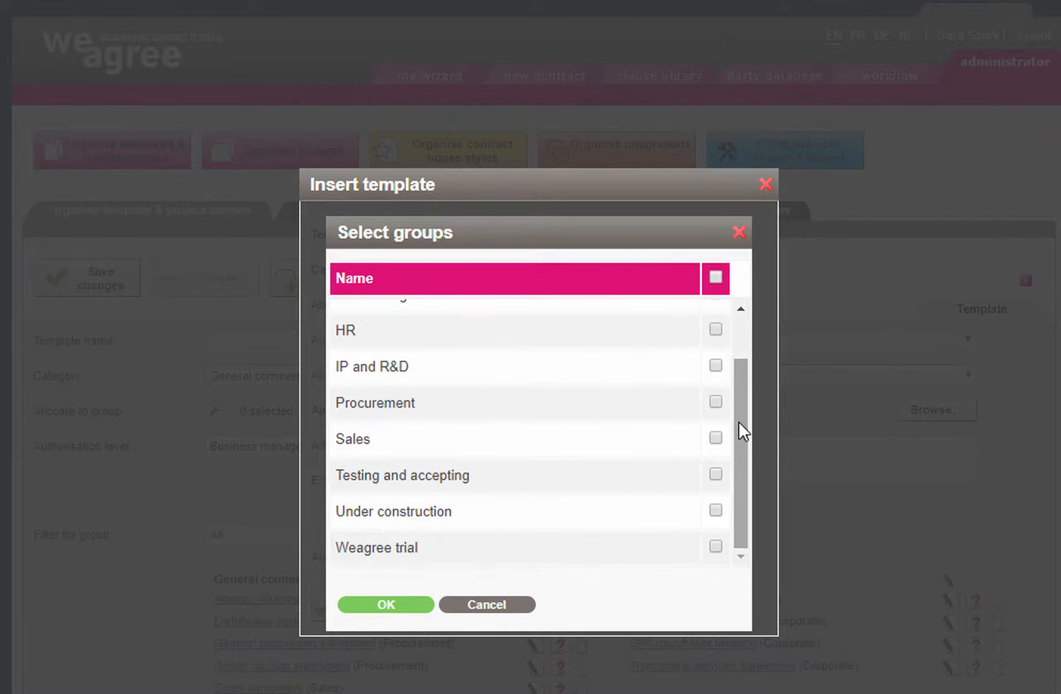
pyautogui.click(716, 510)
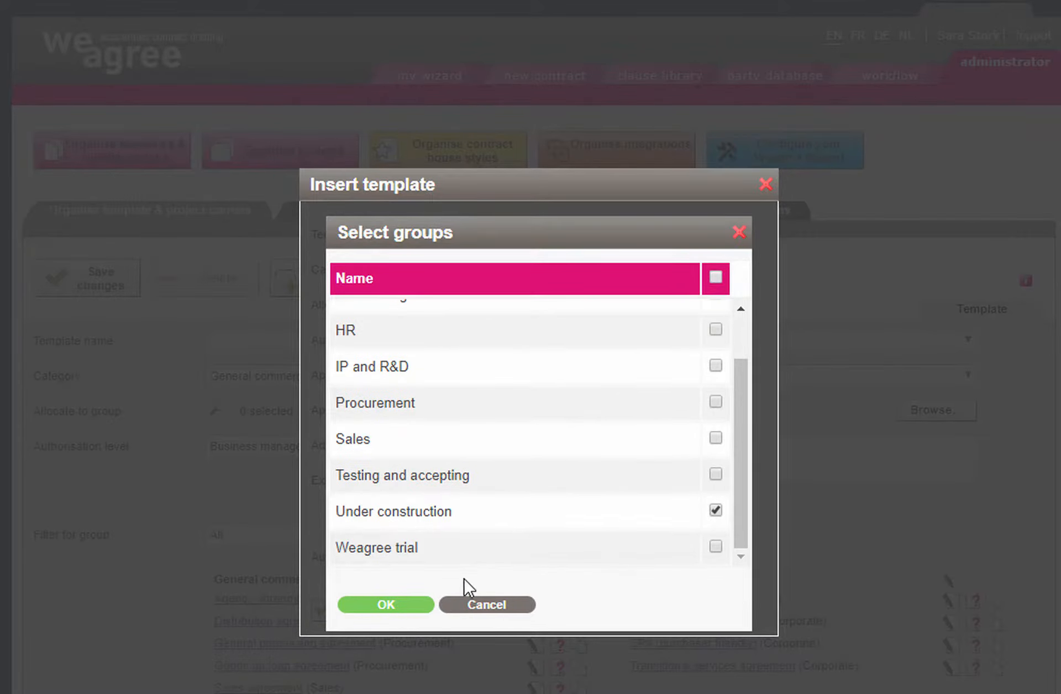
pyautogui.click(408, 606)
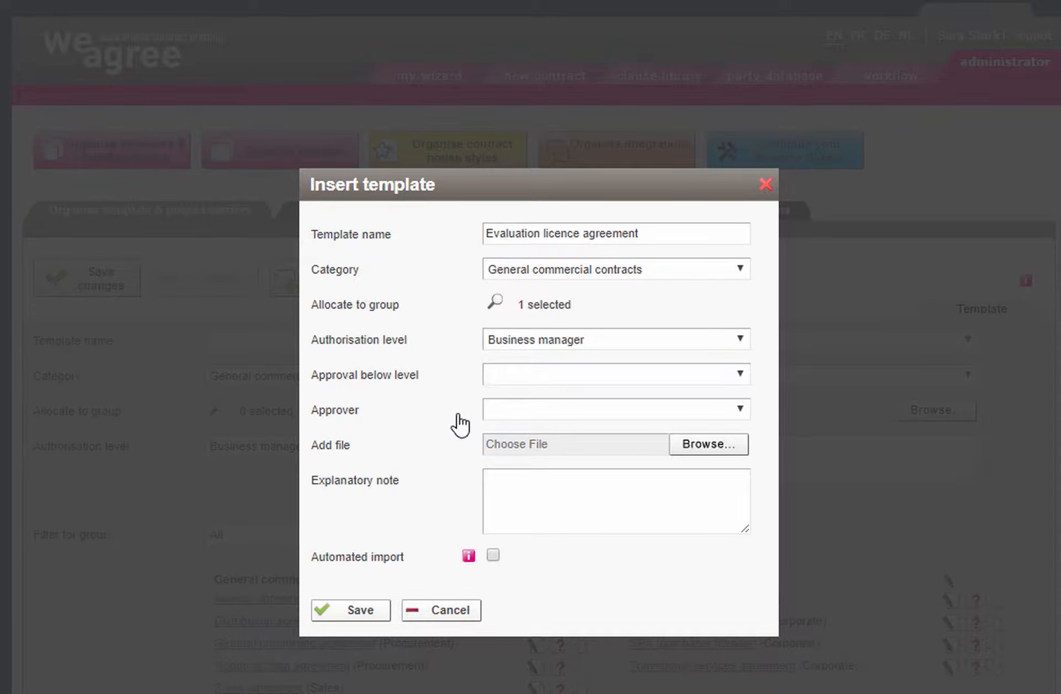
# Step: Attach the "Q&A Evaluation licence agreement" file, add the explanatory note "This Evaluation licence agreement is used for evaluating a software application" and save
pyautogui.click(687, 448)
pyautogui.click(652, 530)
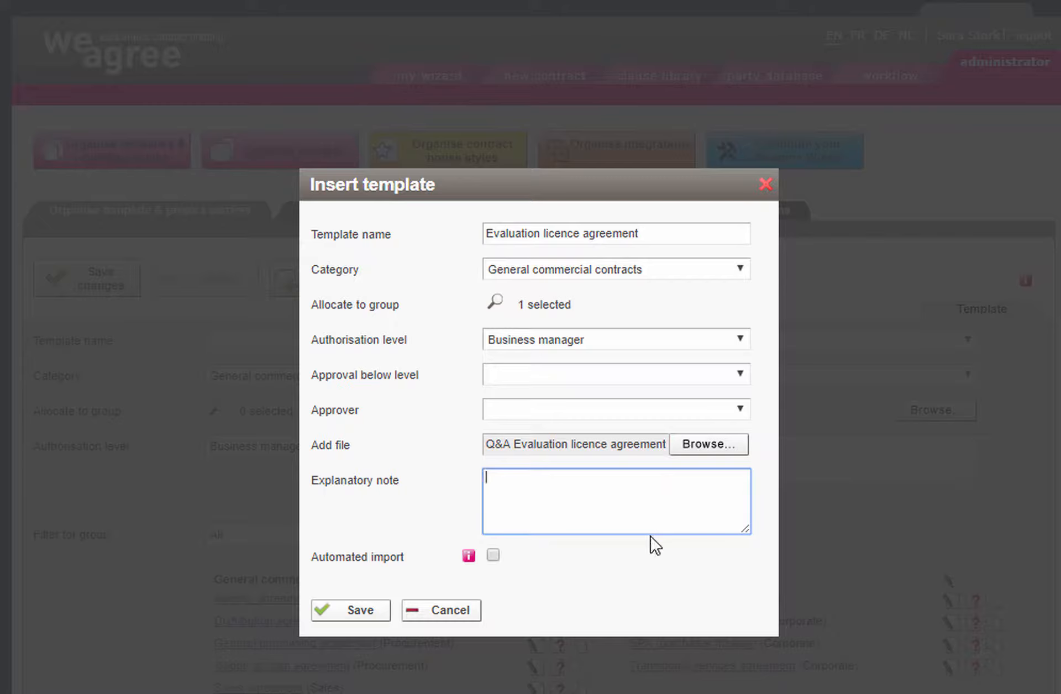
pyautogui.write('This Evaluation licence agreement is')
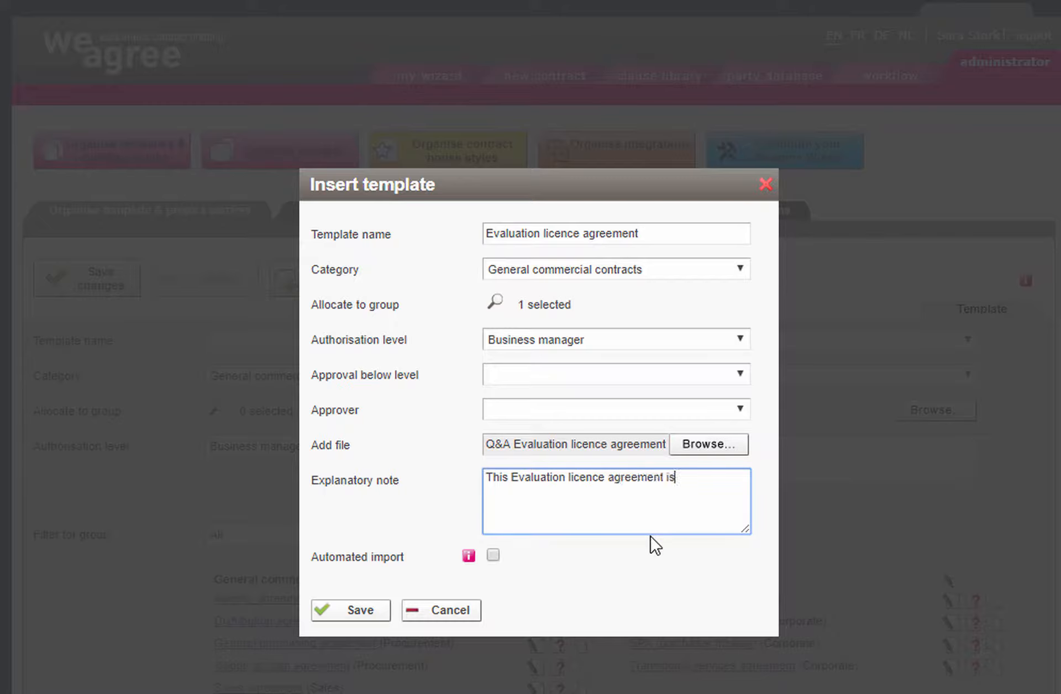
pyautogui.write(' used for evaluating a software application')
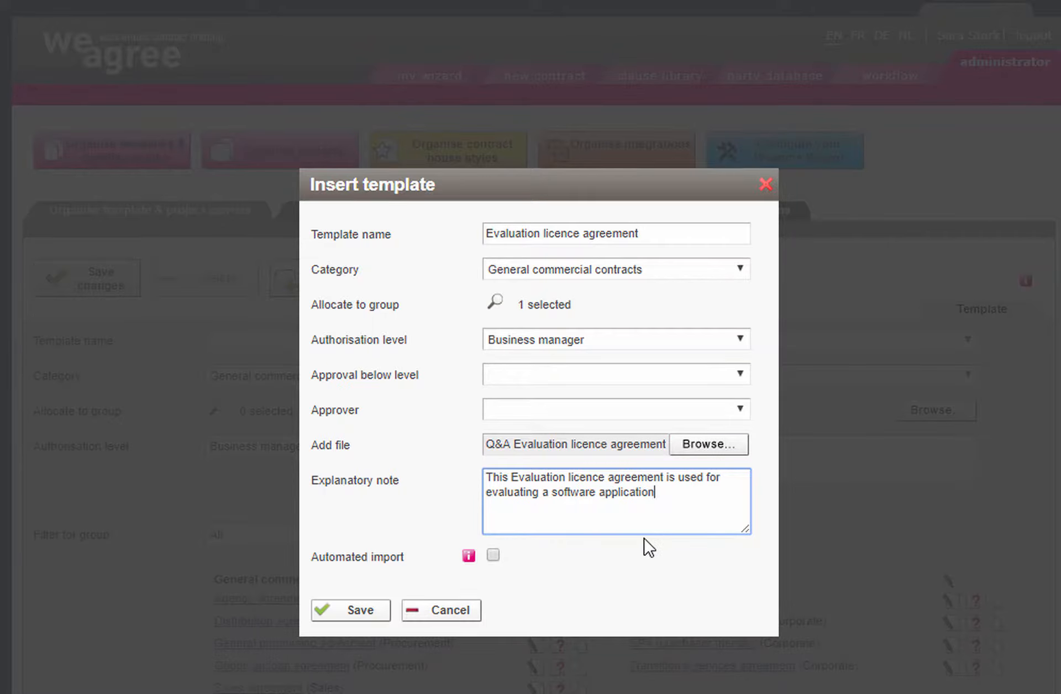
pyautogui.click(354, 612)
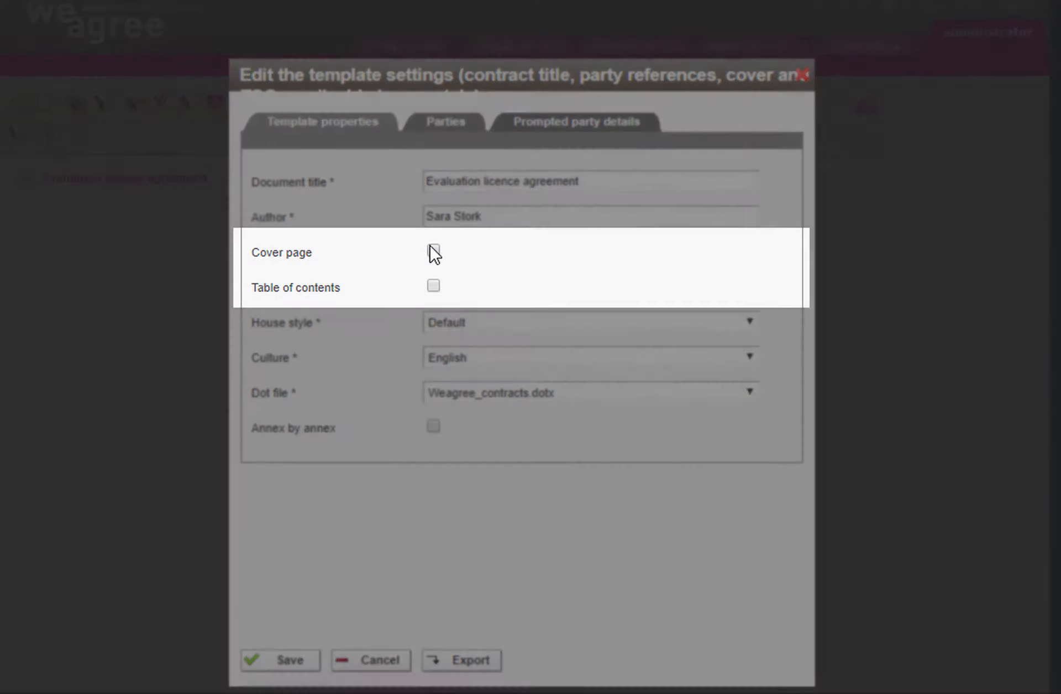
# Step: Include a cover page and table of contents in the template, with Default house style, English culture and the Weagree_contracts.dotx dot file
pyautogui.click(433, 251)
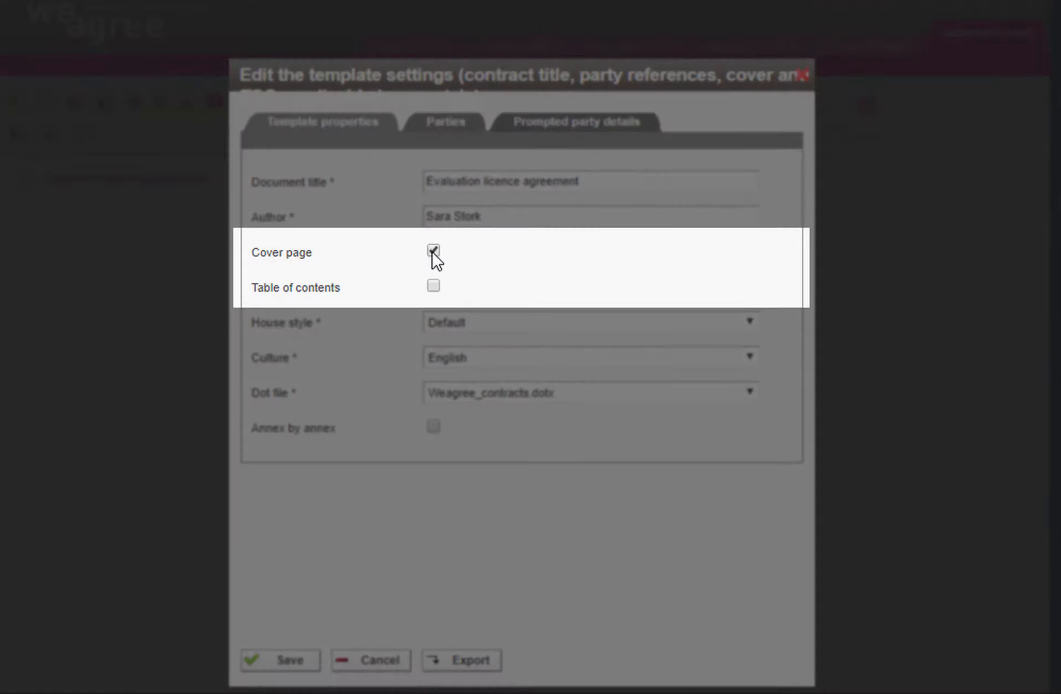
pyautogui.click(433, 286)
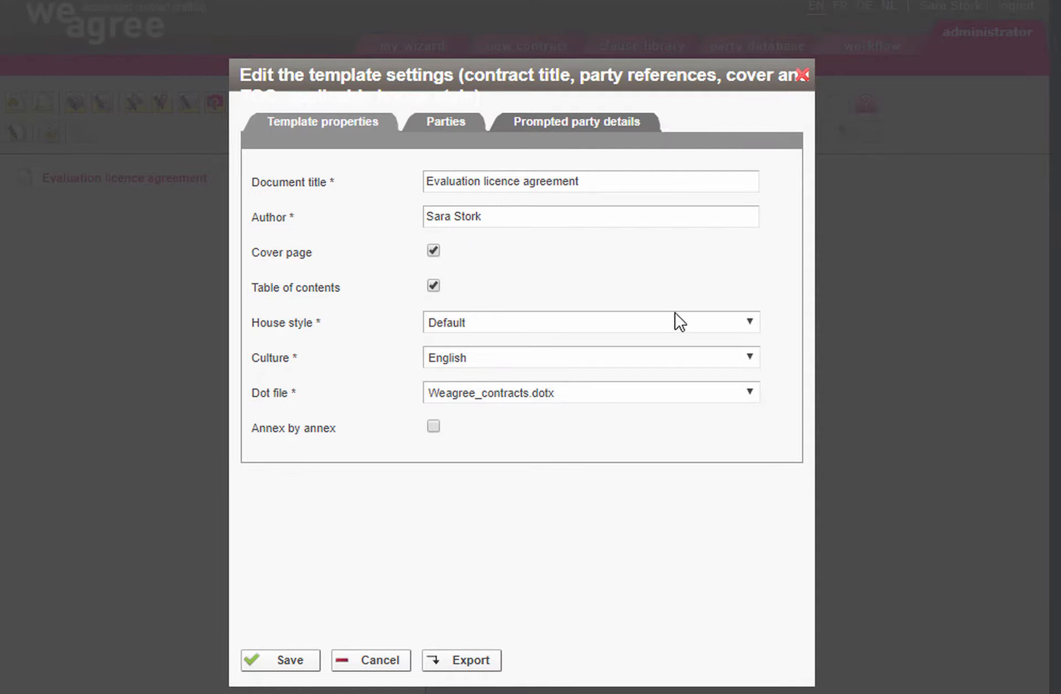
pyautogui.click(675, 312)
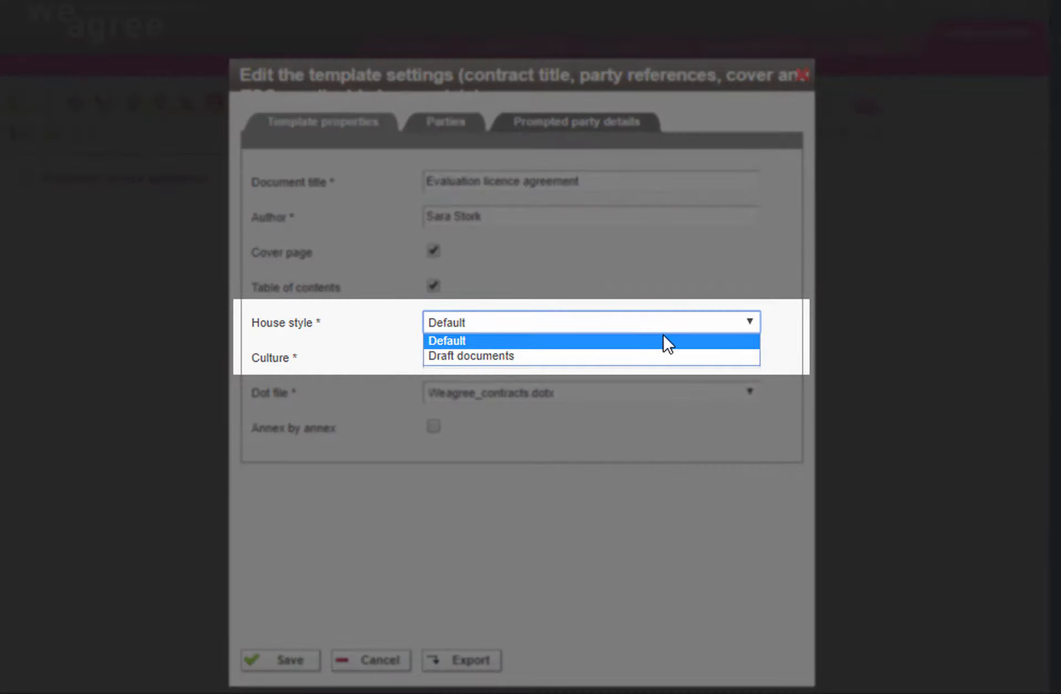
pyautogui.click(663, 336)
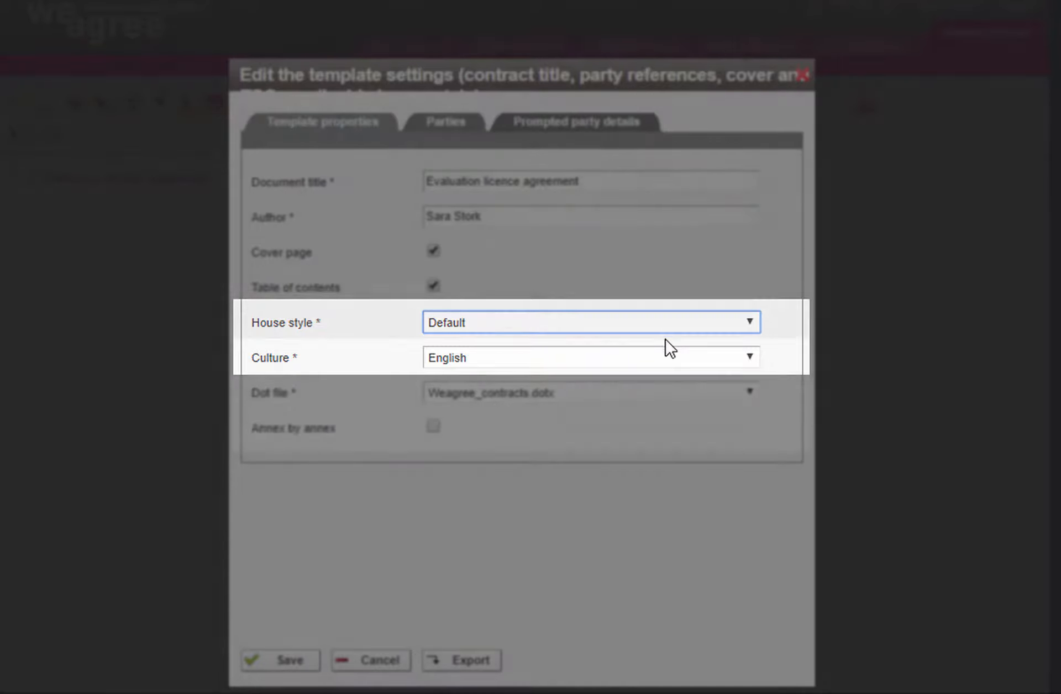
pyautogui.click(676, 358)
pyautogui.click(676, 382)
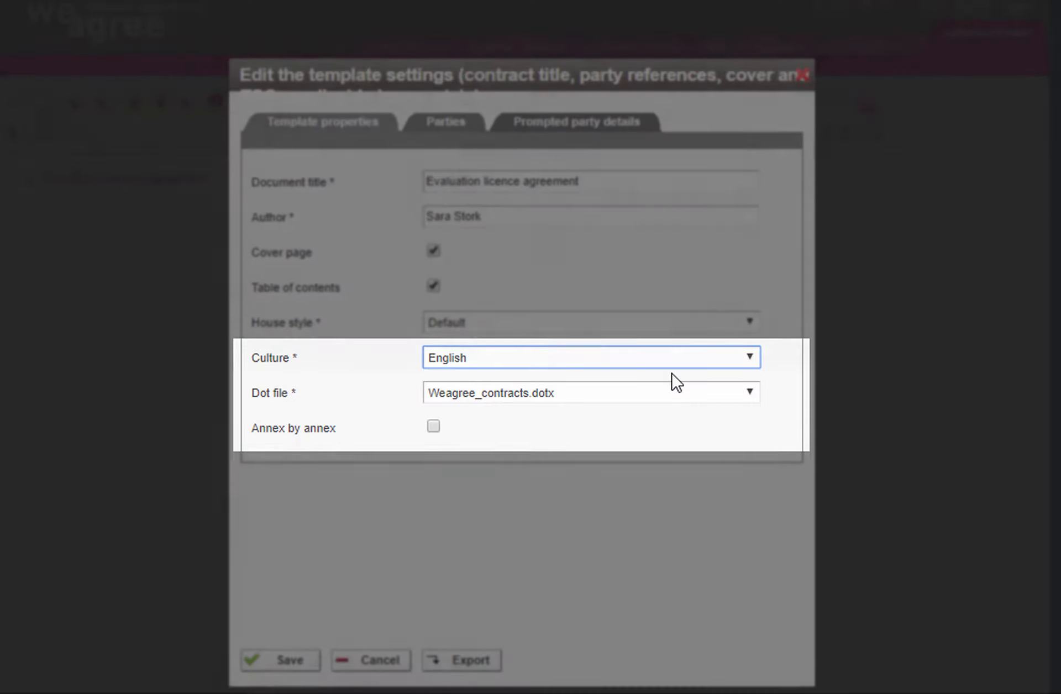
pyautogui.click(675, 393)
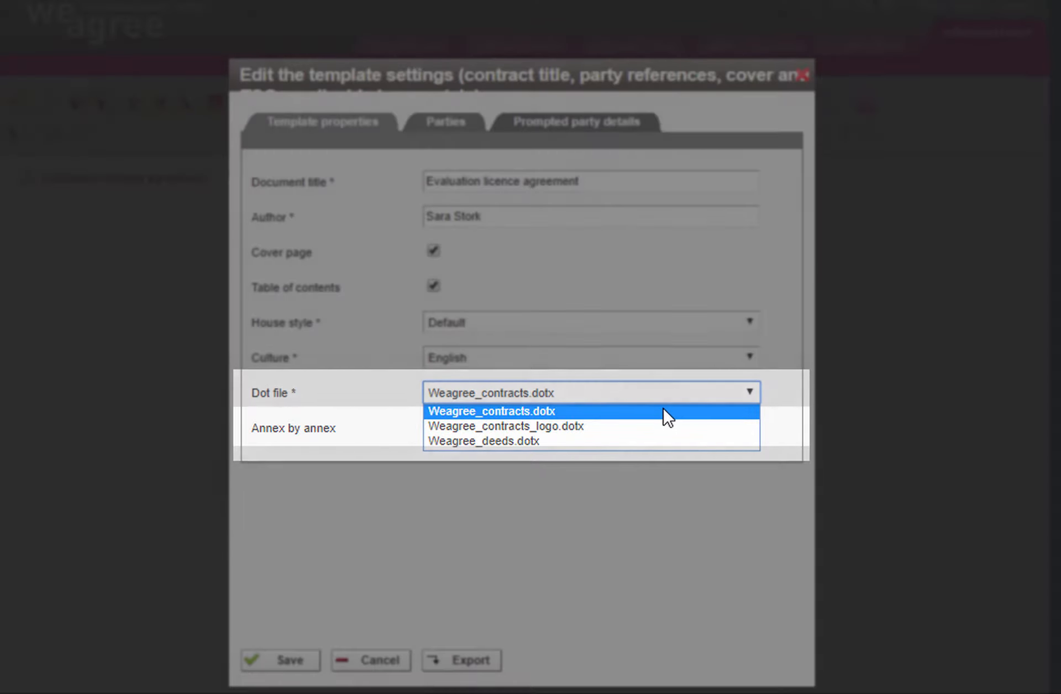
pyautogui.click(666, 416)
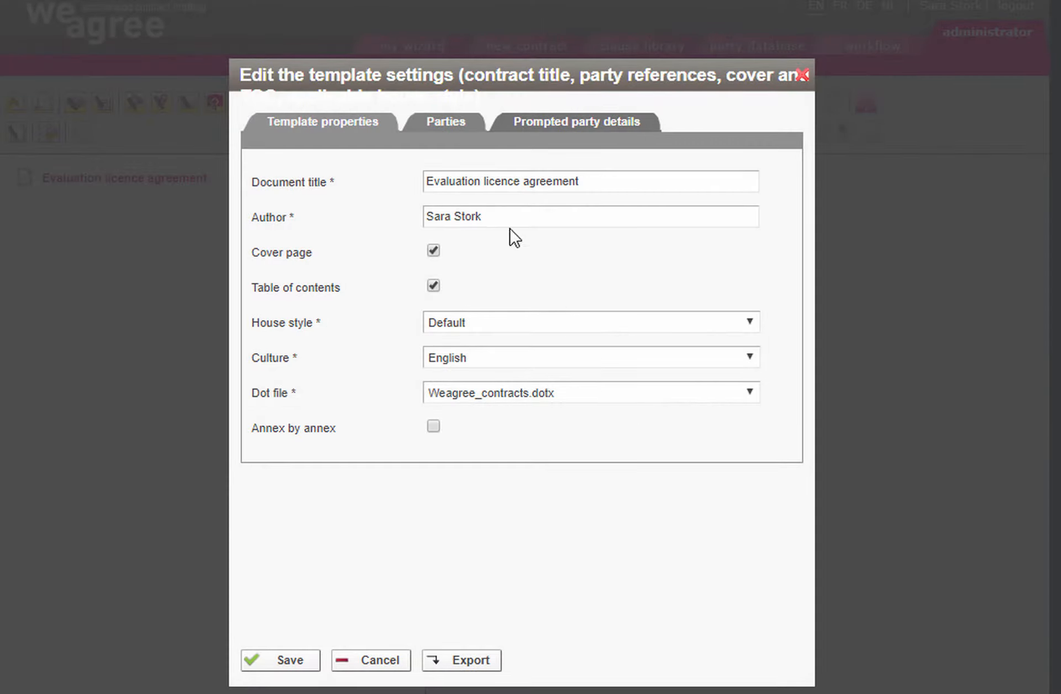
# Step: Set the number of parties to 5 in the template's party settings
pyautogui.click(445, 129)
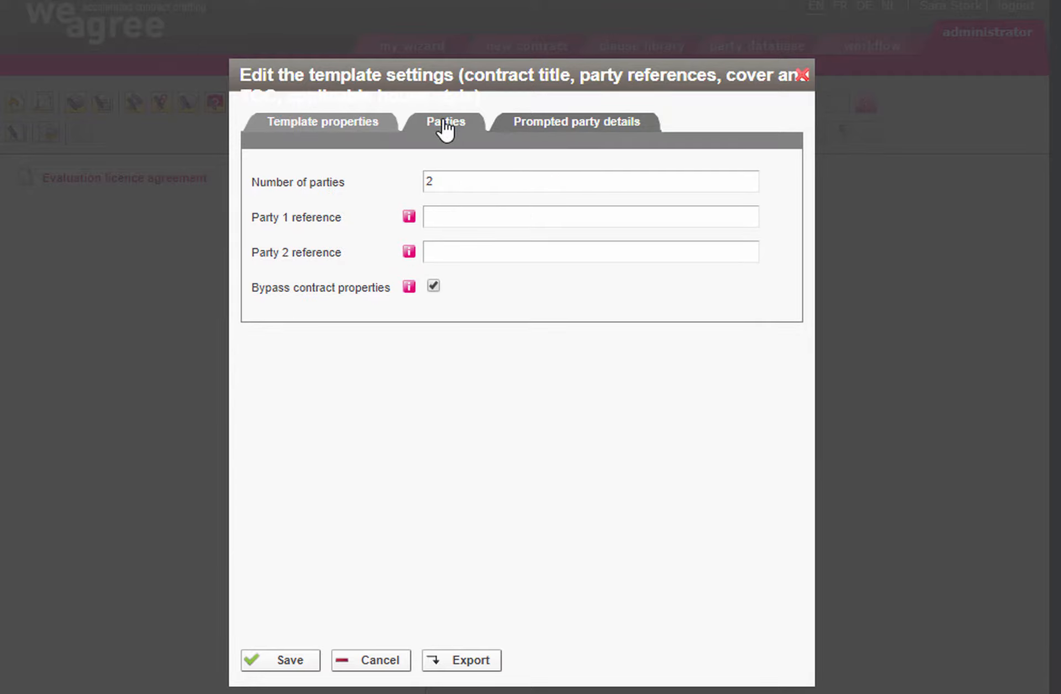
pyautogui.click(469, 179)
pyautogui.press('BackSpace')
pyautogui.write('5')
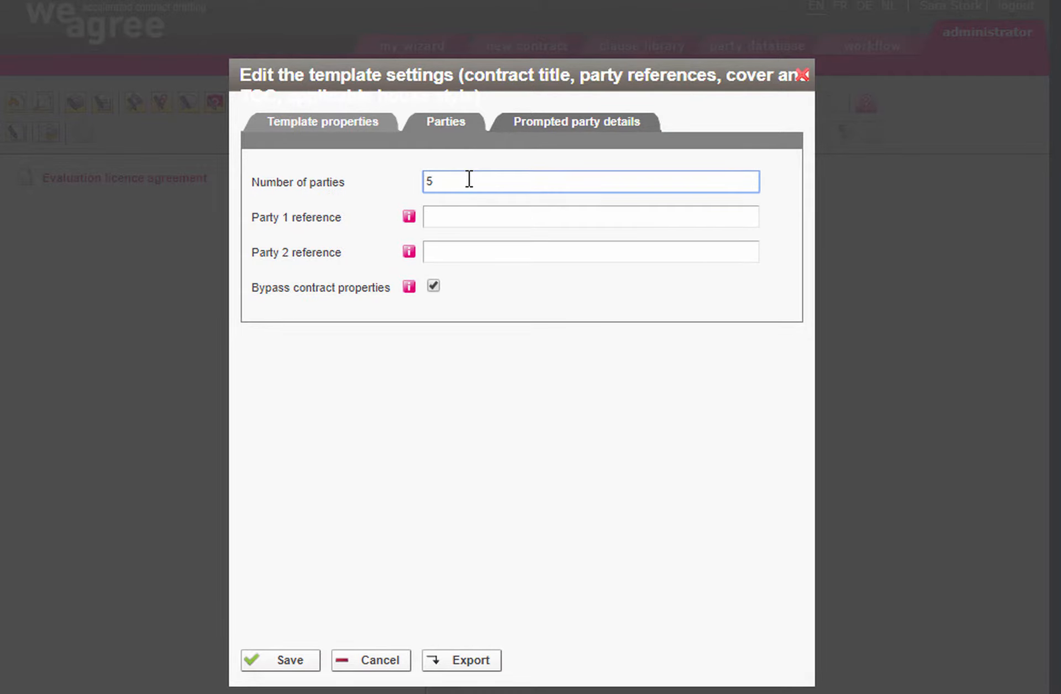
pyautogui.click(470, 161)
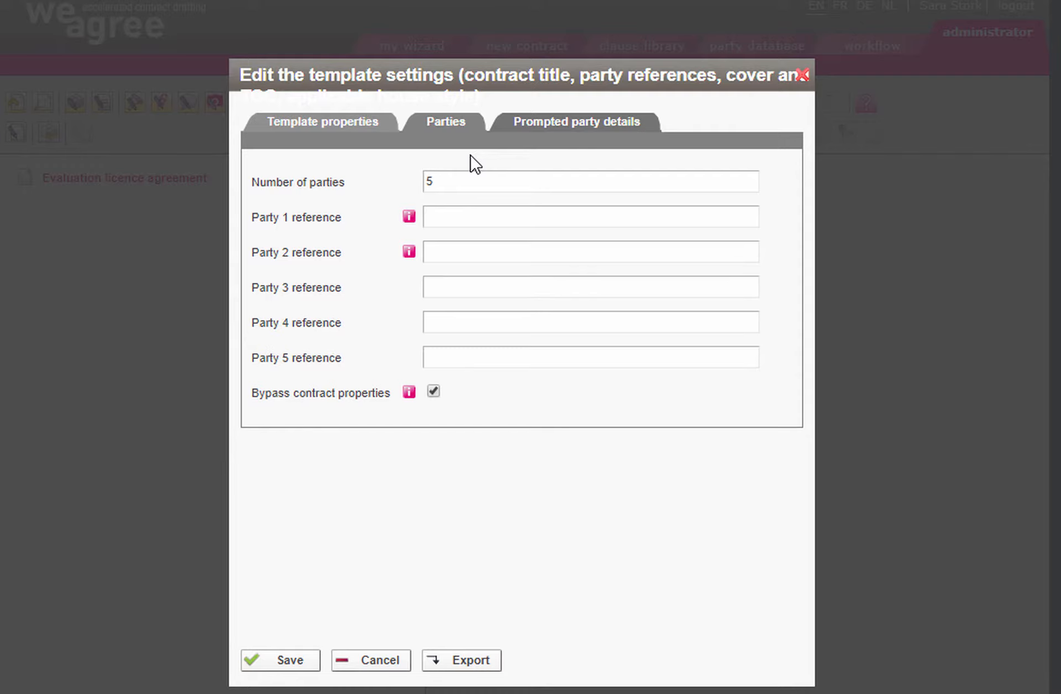
# Step: Change the template's number of parties back to 2
pyautogui.click(475, 178)
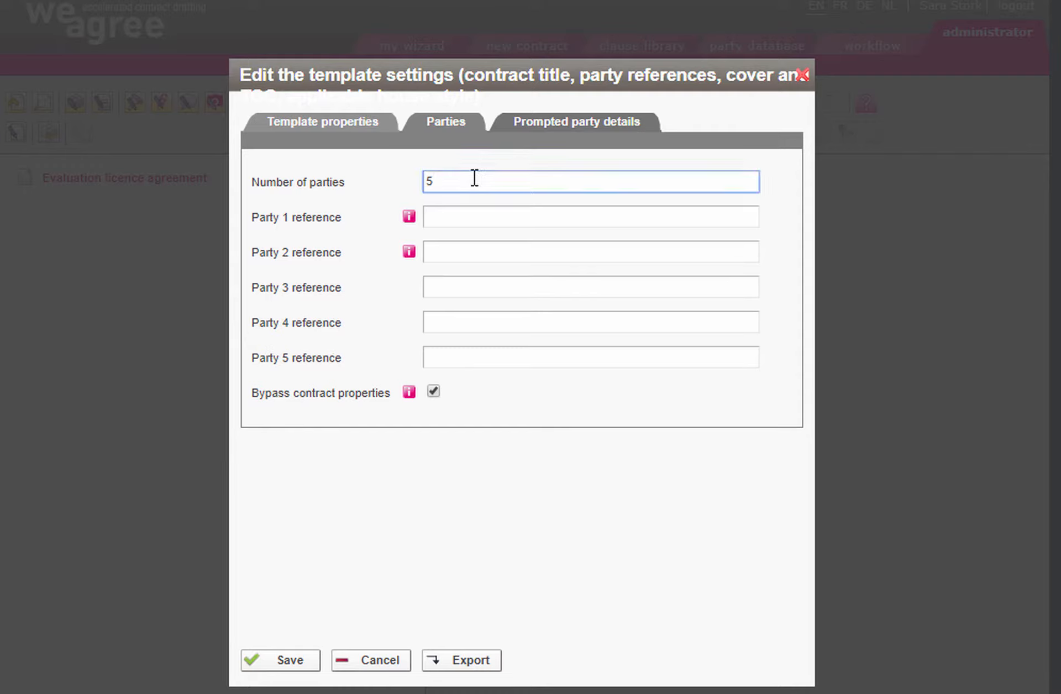
pyautogui.press('BackSpace')
pyautogui.write('2')
pyautogui.click(473, 162)
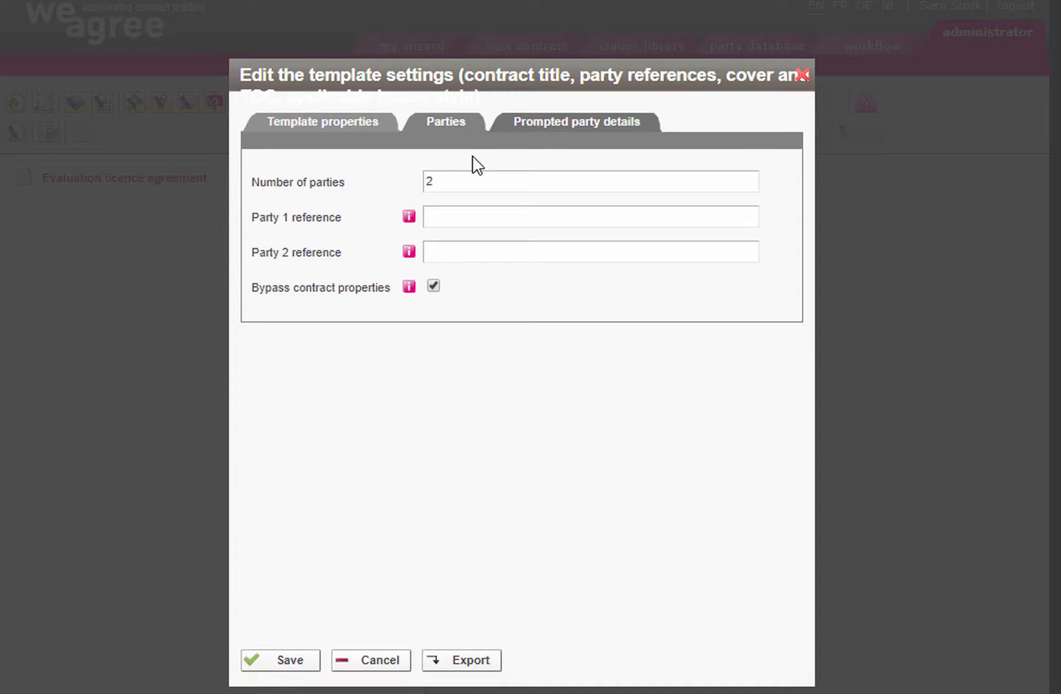
# Step: Enter "Licensor" as the party 1 reference and "Licensee" as the party 2 reference
pyautogui.moveTo(410, 217)
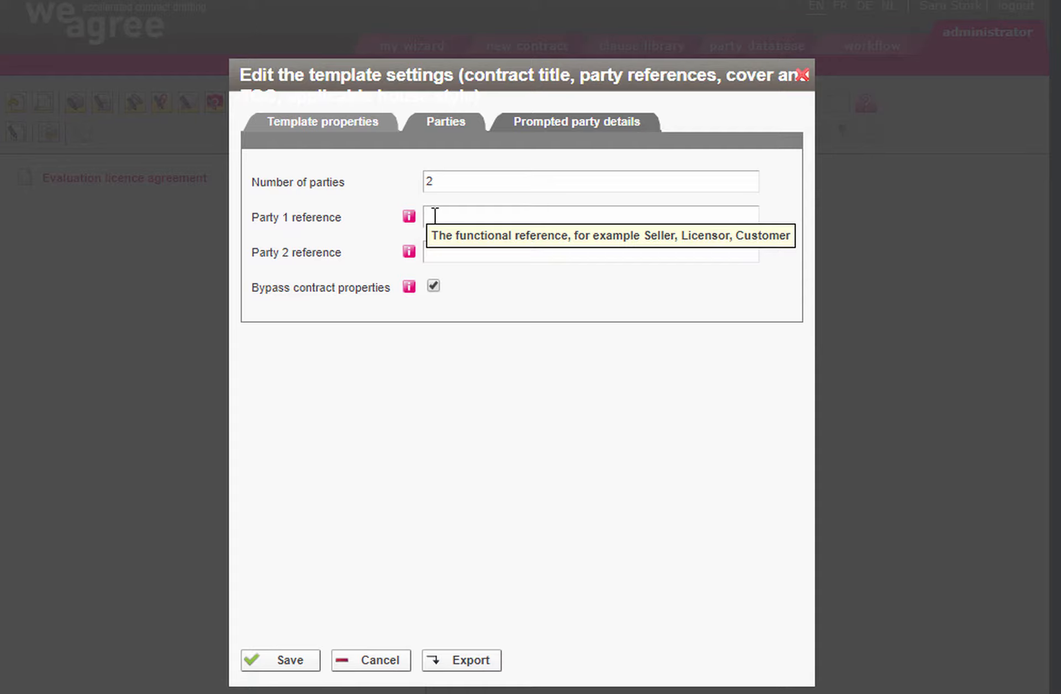
pyautogui.click(459, 218)
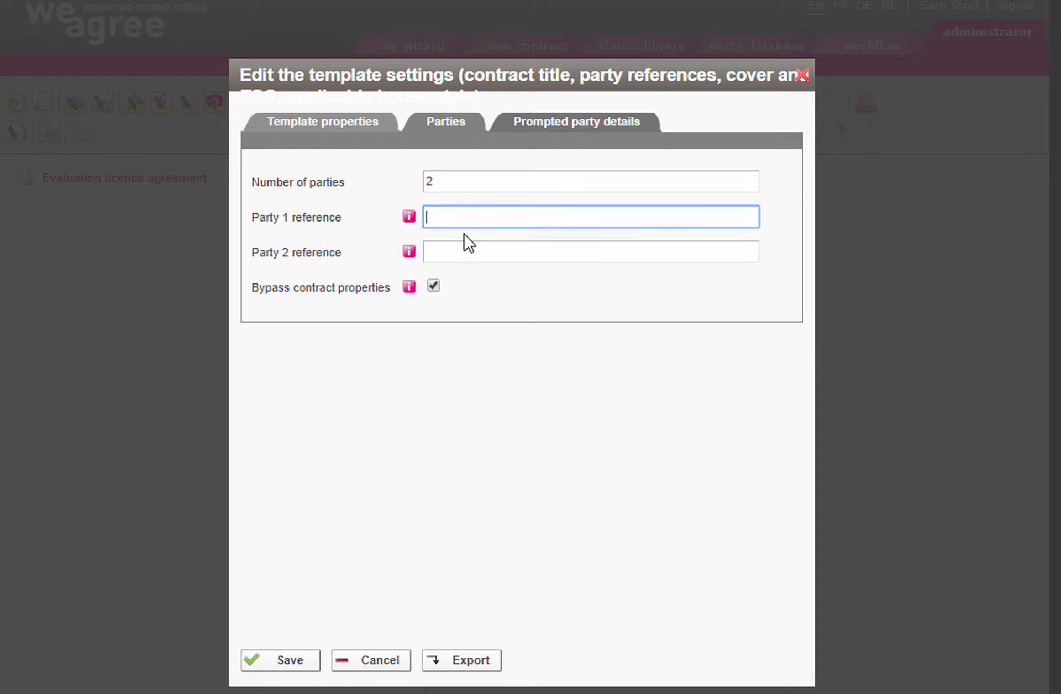
pyautogui.write('Licensor')
pyautogui.click(474, 251)
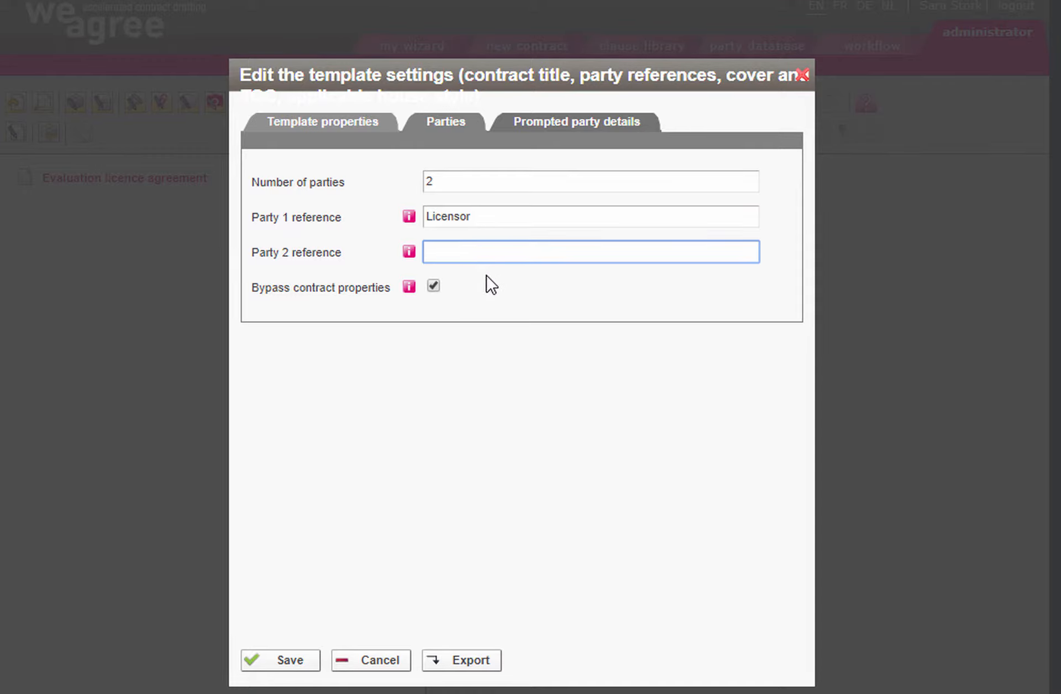
pyautogui.write('Licensee')
# Step: Set the number of parties to 20 and display the available party lookup options
pyautogui.click(490, 184)
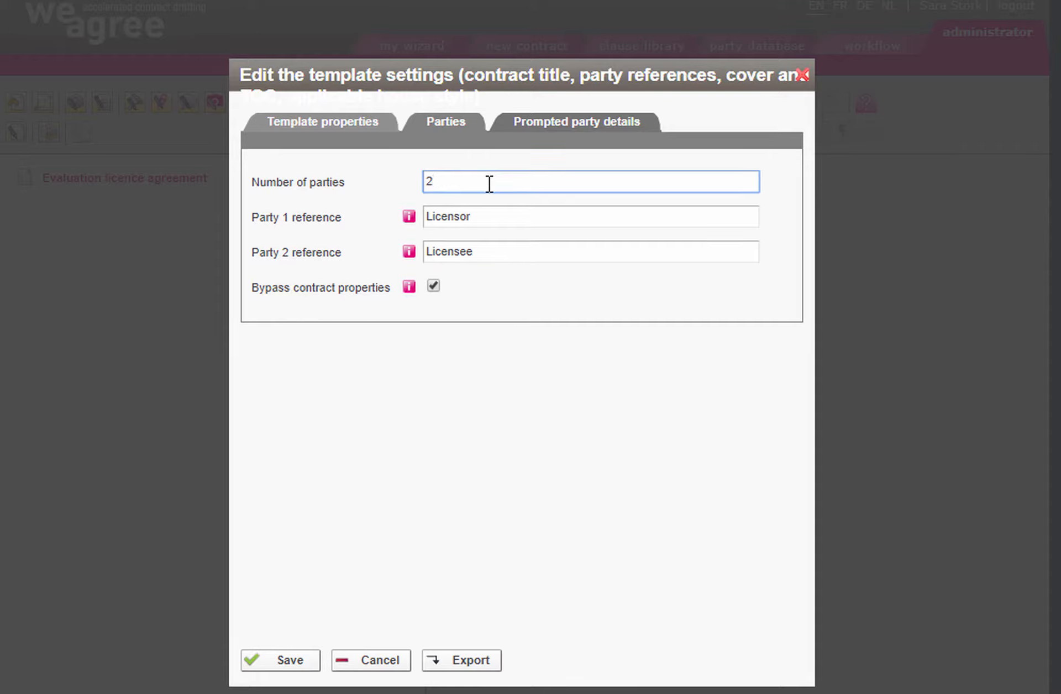
pyautogui.write('0')
pyautogui.click(487, 168)
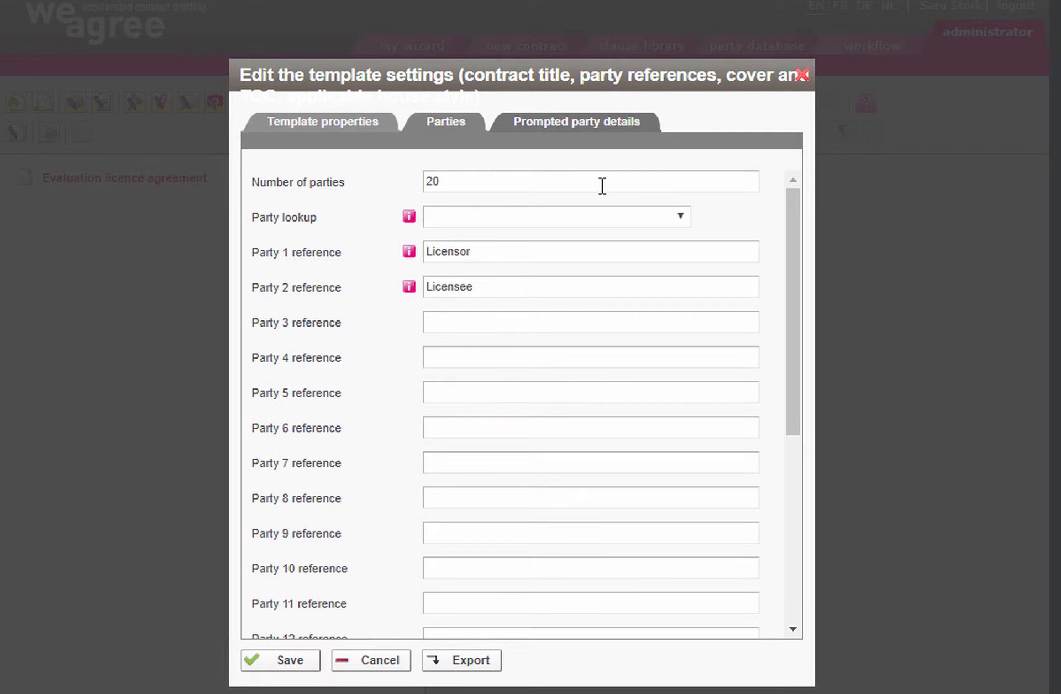
pyautogui.click(673, 217)
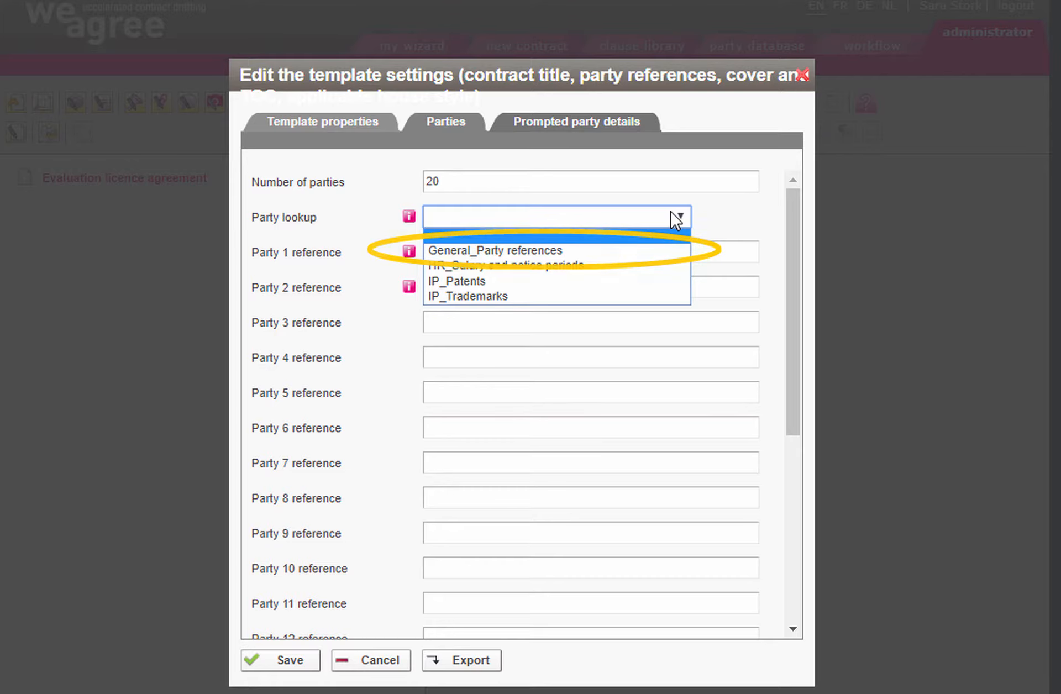
# Step: Leave the party lookup empty and return the number of parties to 2
pyautogui.click(661, 182)
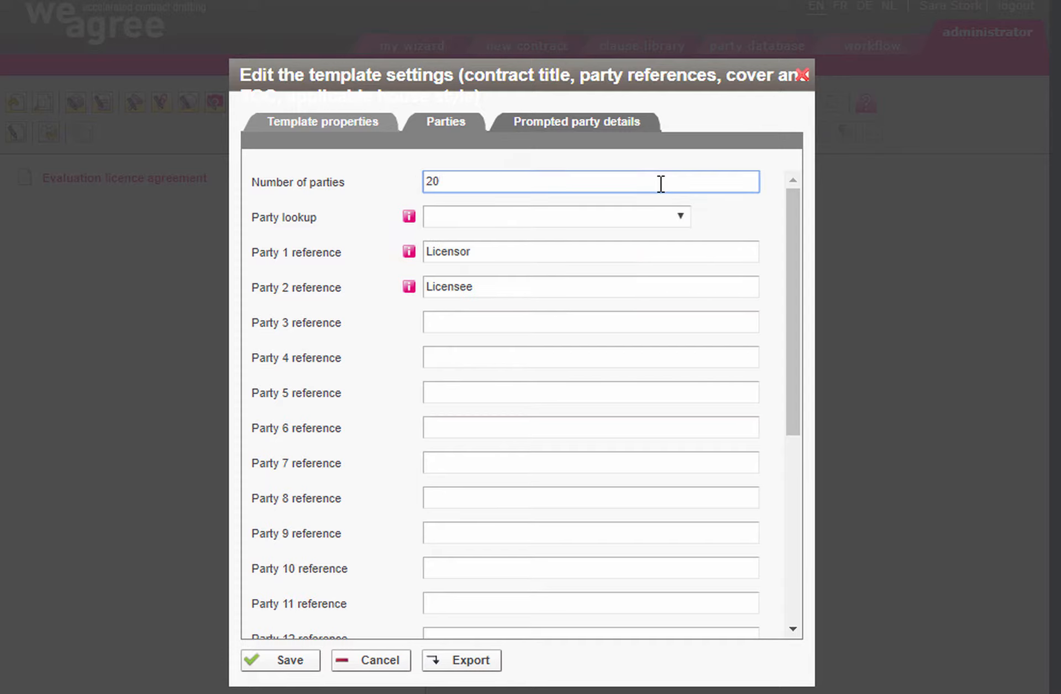
pyautogui.press('BackSpace')
pyautogui.click(641, 169)
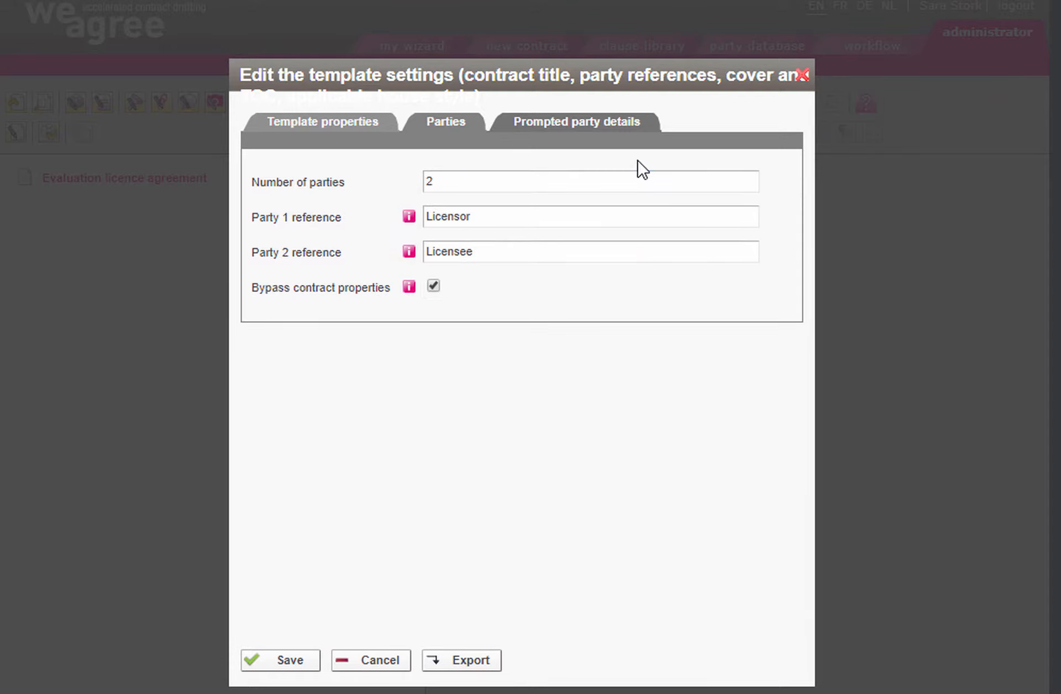
# Step: Review which party details are prompted for or required, and save the template settings
pyautogui.moveTo(409, 291)
pyautogui.click(559, 129)
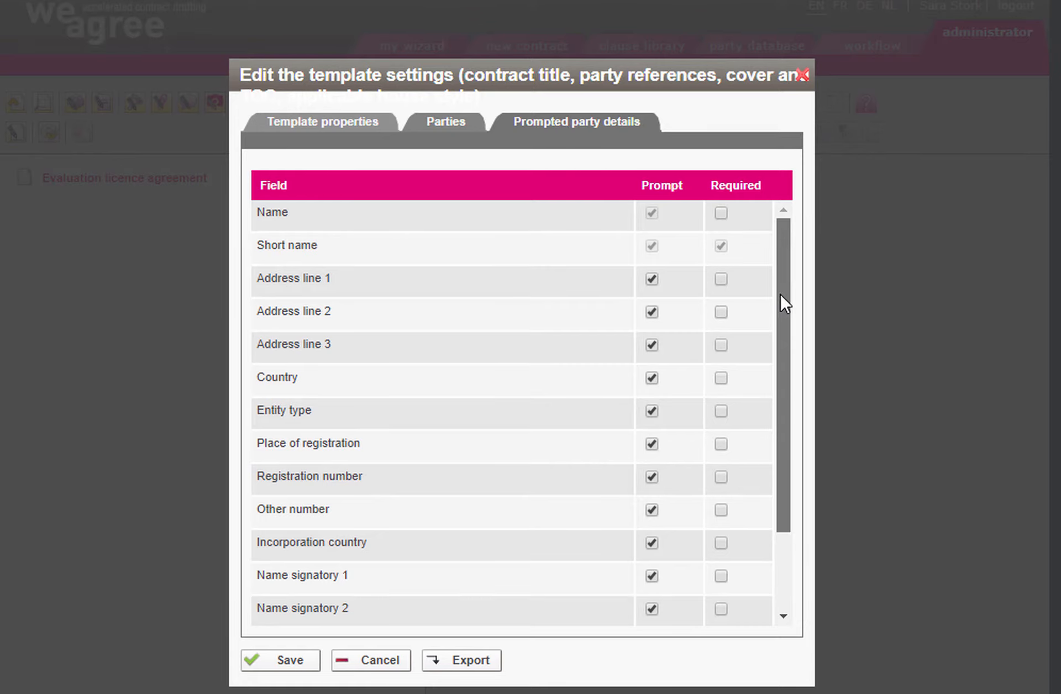
pyautogui.moveTo(781, 295)
pyautogui.mouseDown()
pyautogui.moveTo(788, 378)
pyautogui.moveTo(780, 288)
pyautogui.mouseUp()
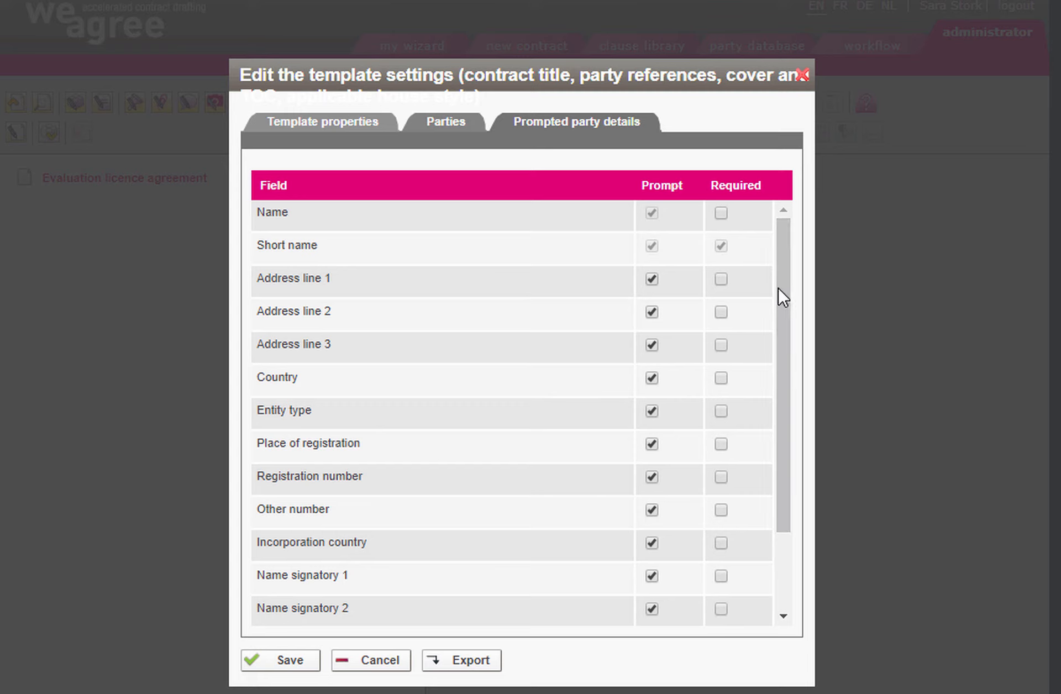
pyautogui.click(284, 661)
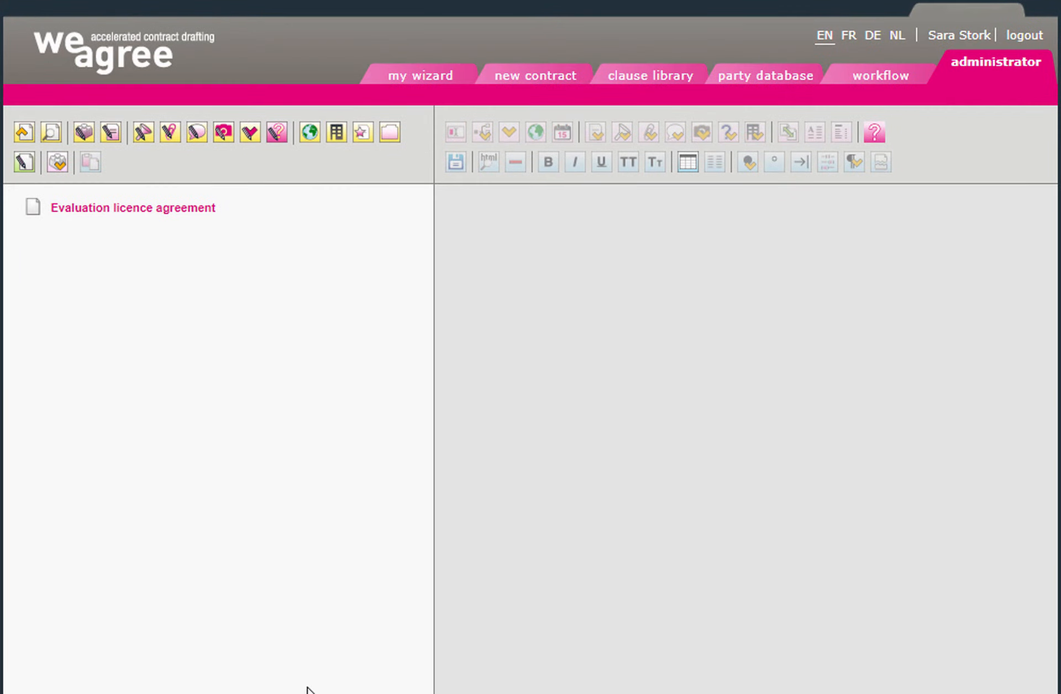